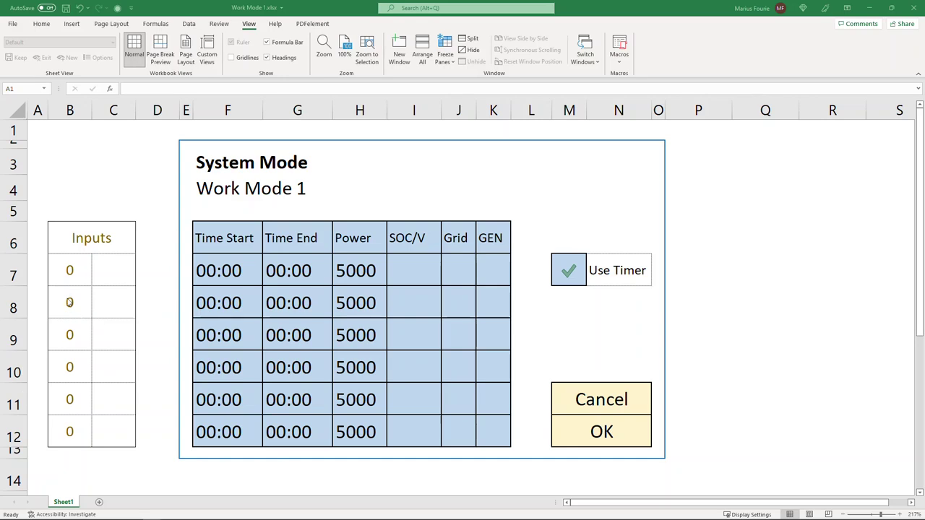
Enter 6 and 13 as the end hours of the first two time slots in C7 and C8.
click(114, 272)
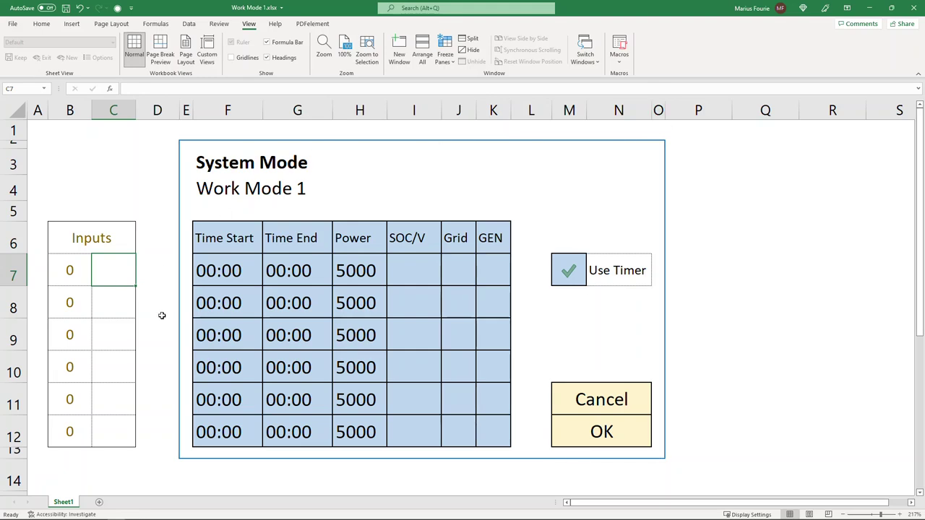
text(6)
key(ctrl+Return)
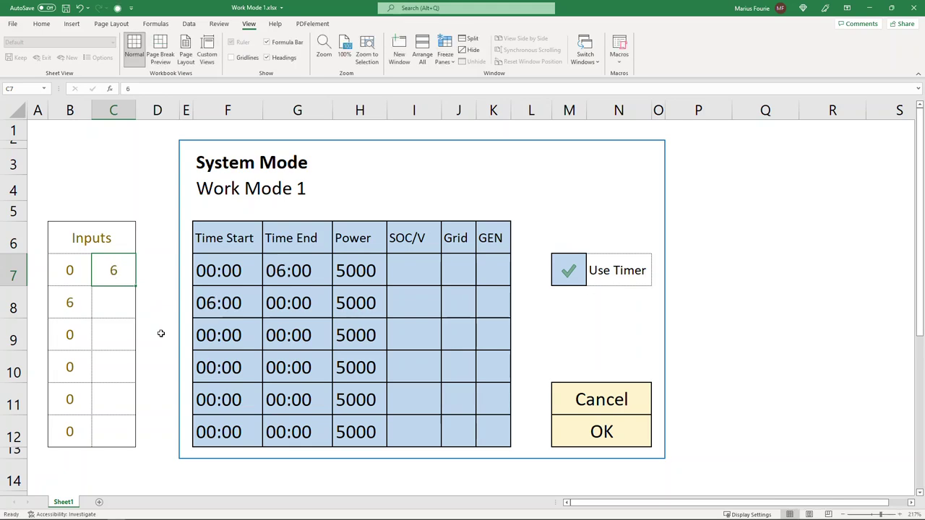
key(Down)
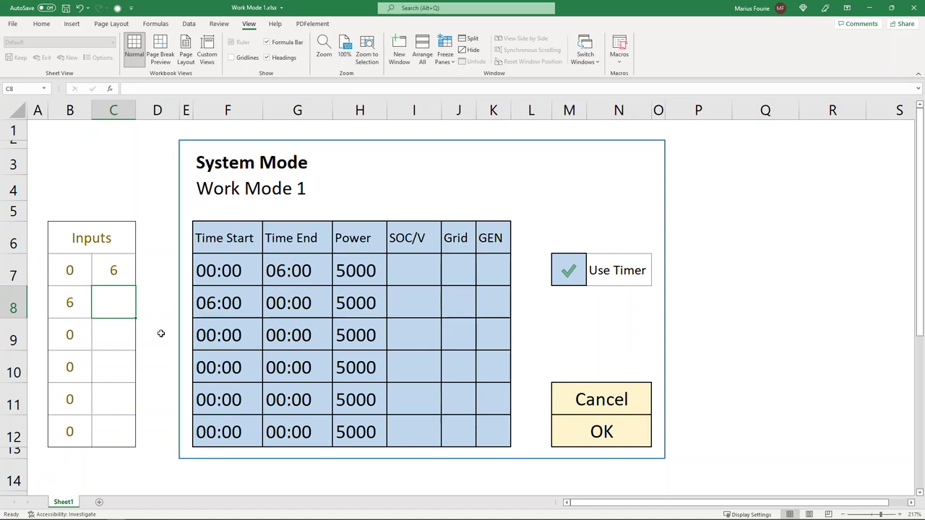
text(13)
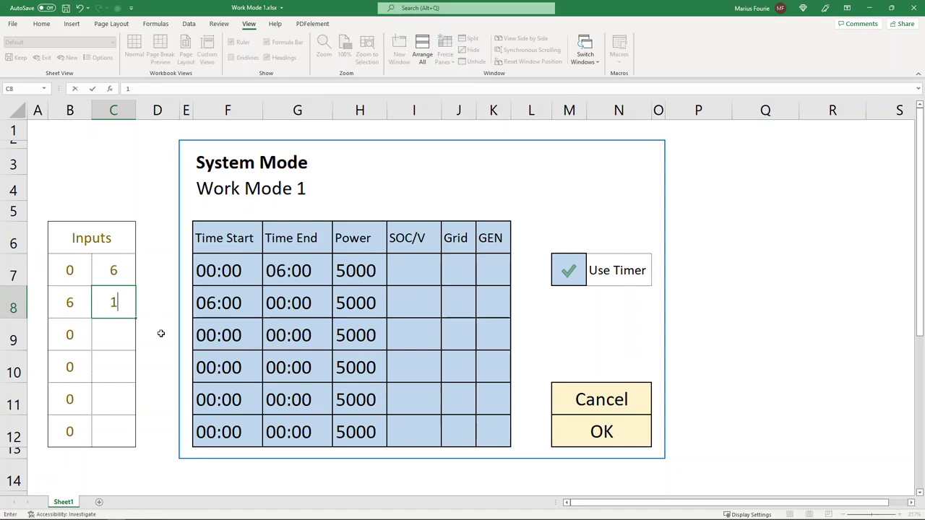
key(ctrl+Return)
Enter 15 as the end hour of the third time slot in C9.
key(Down)
key(Down)
key(Up)
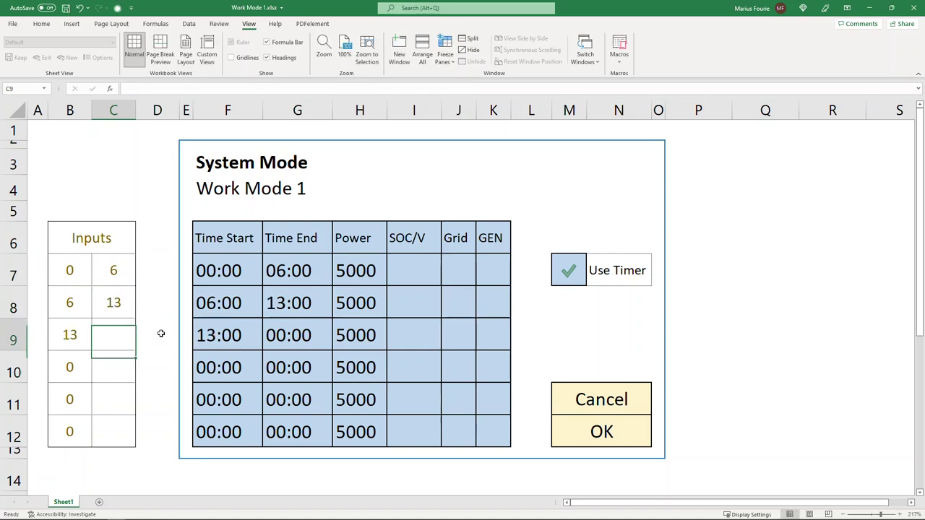
text(15)
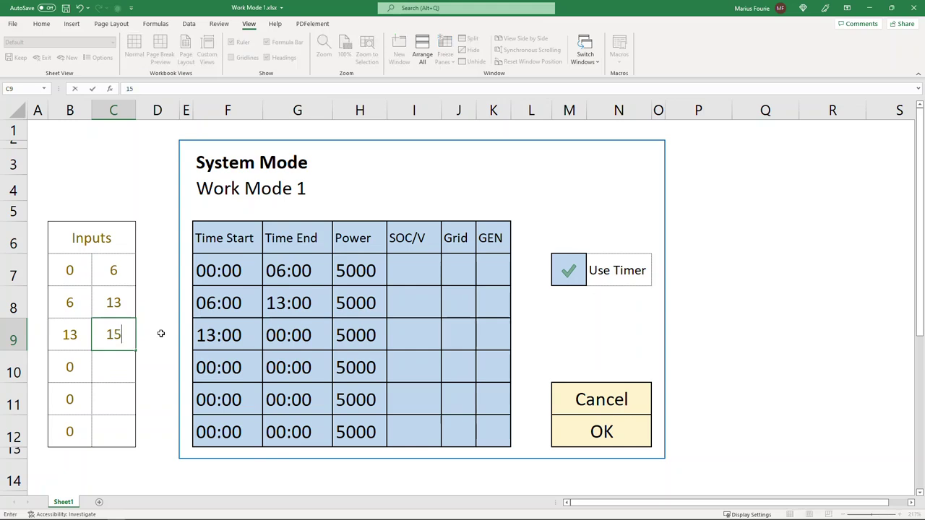
key(Return)
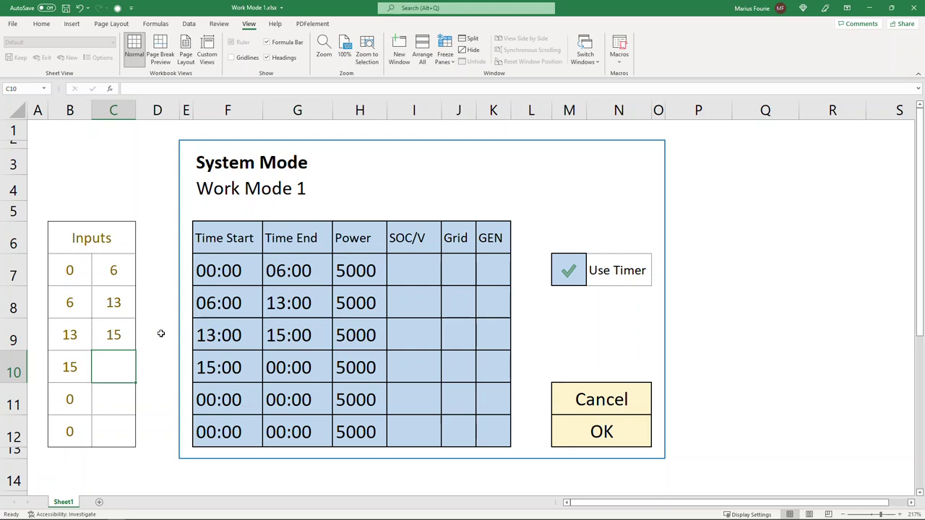
Enter 21 as the fourth slot's end hour in C10 and correct it to 18.
text(21)
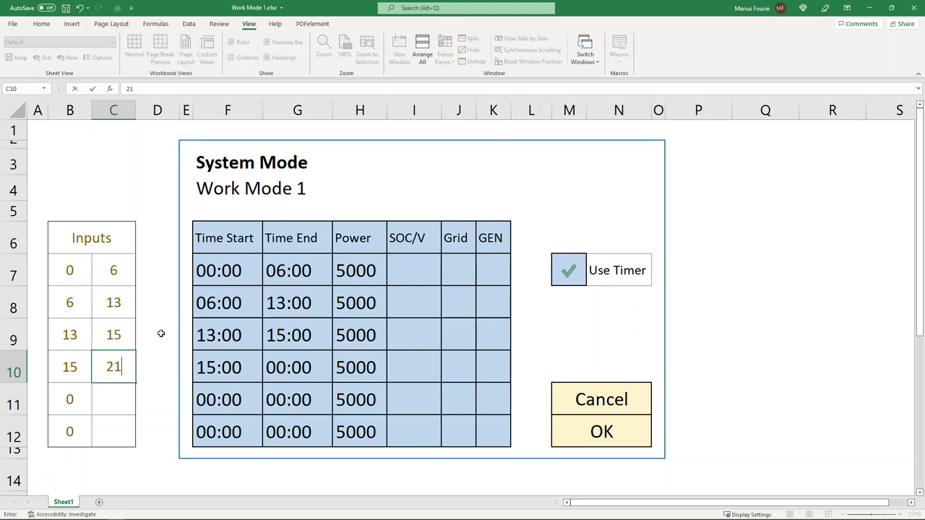
key(Return)
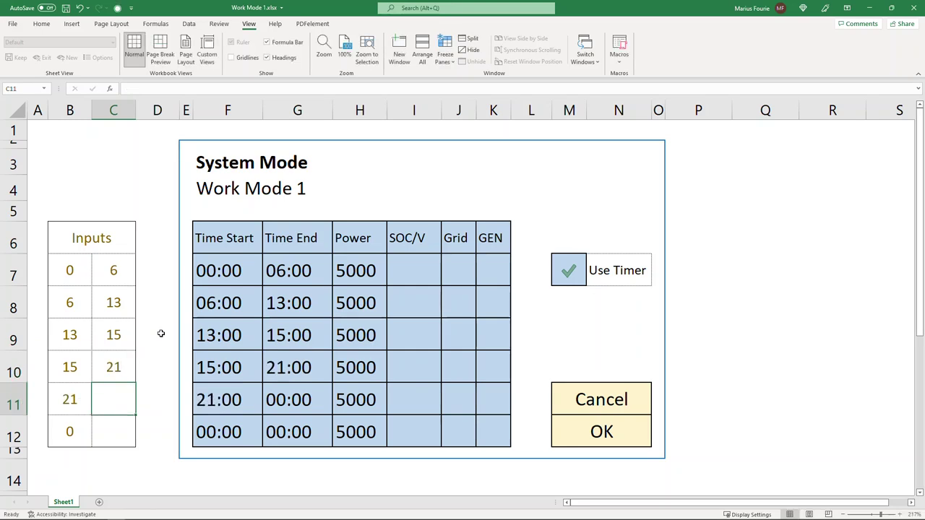
key(Up)
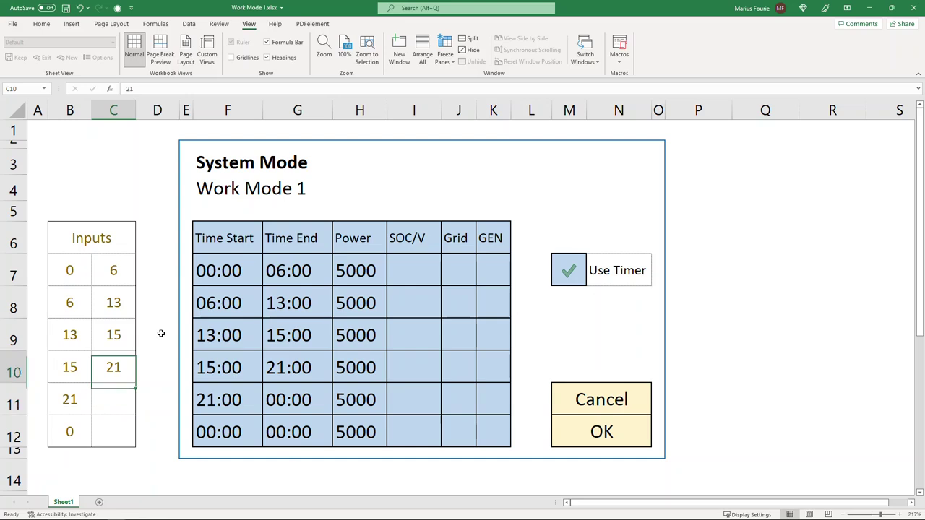
text(18)
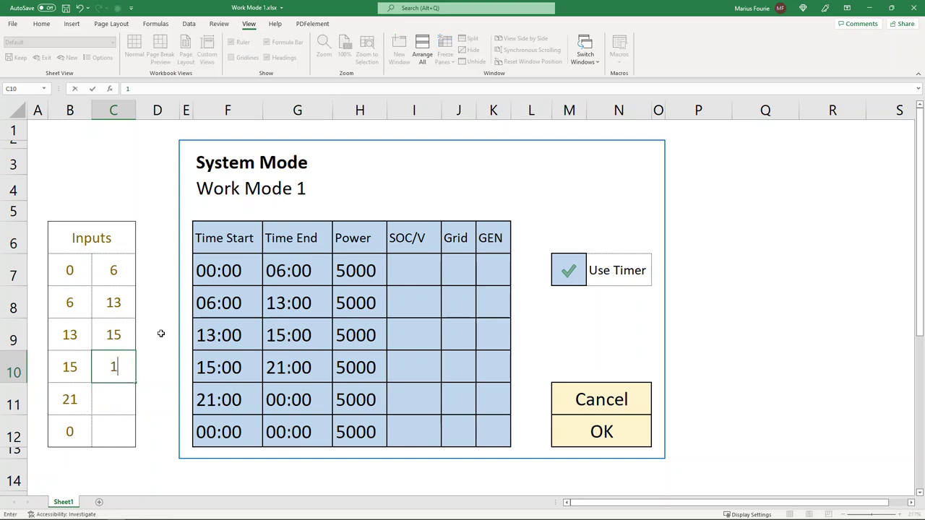
key(Return)
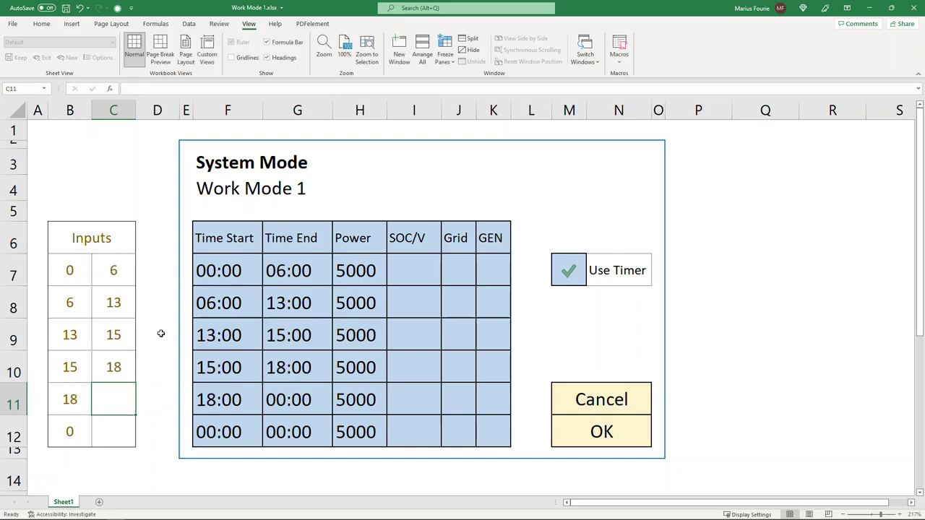
Enter 21 and 24 as the end hours of the last two time slots in C11 and C12.
text(21)
key(Return)
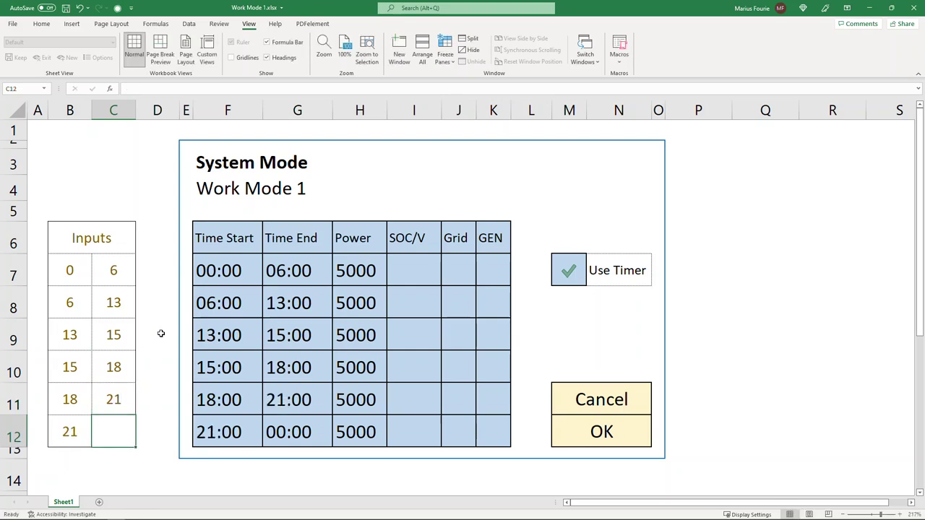
text(24)
key(Return)
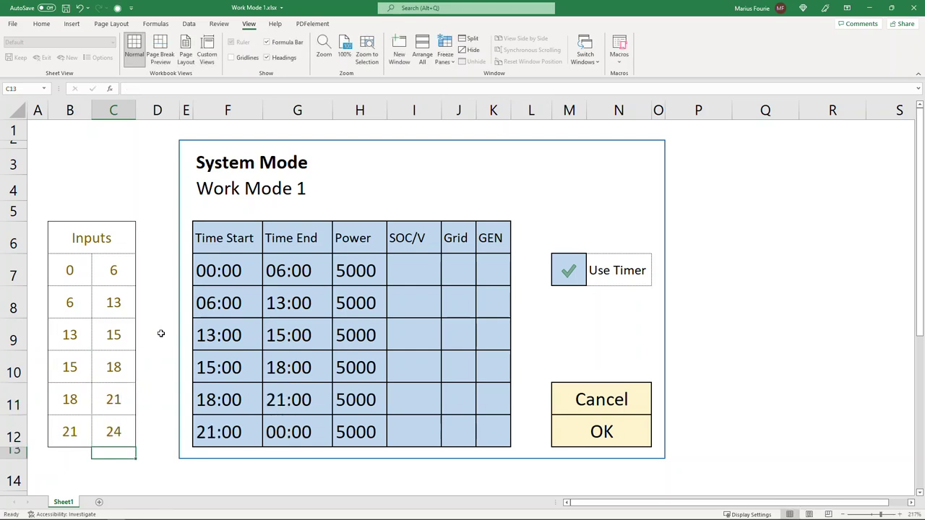
key(Up)
key(Up)
key(Up)
key(Up)
key(Up)
key(Up)
key(Up)
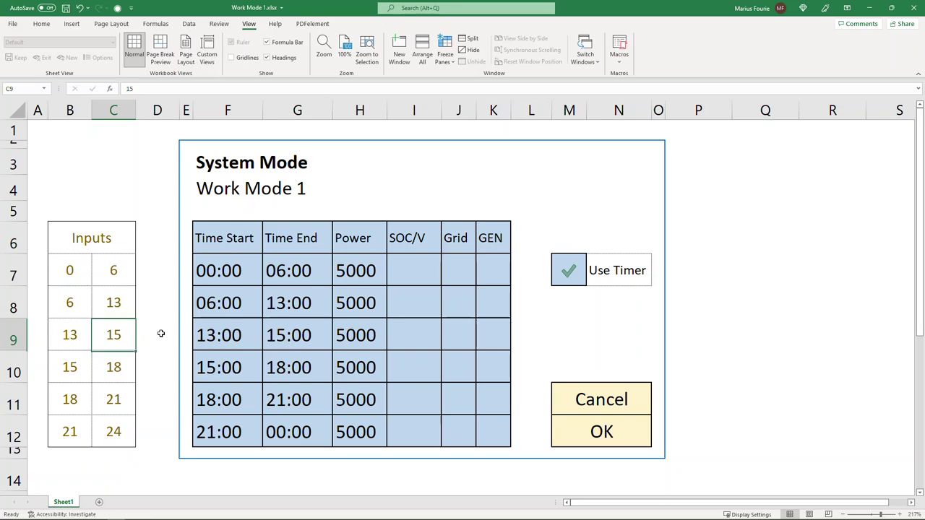
key(Down)
key(Down)
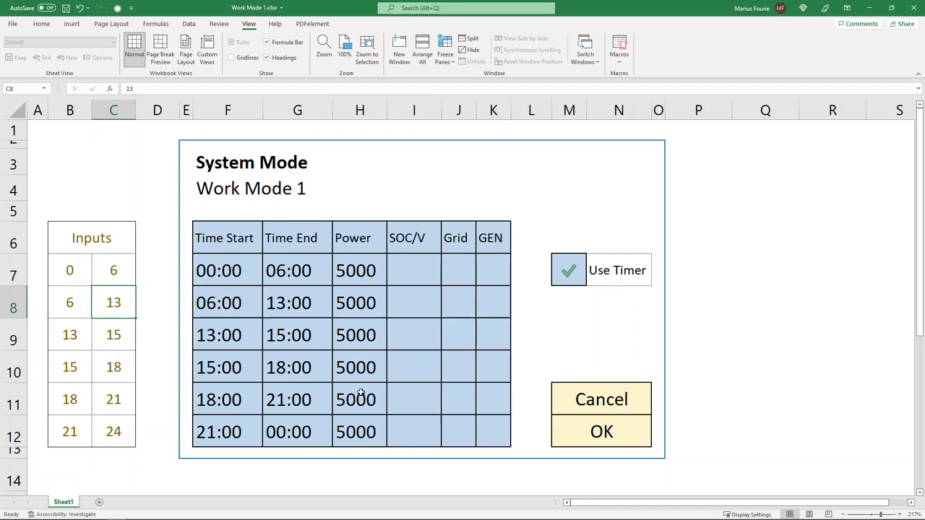
Set SOC/V to 60% and tick Grid for the 00:00 to 06:00 slot by entering 1 in J7.
click(420, 270)
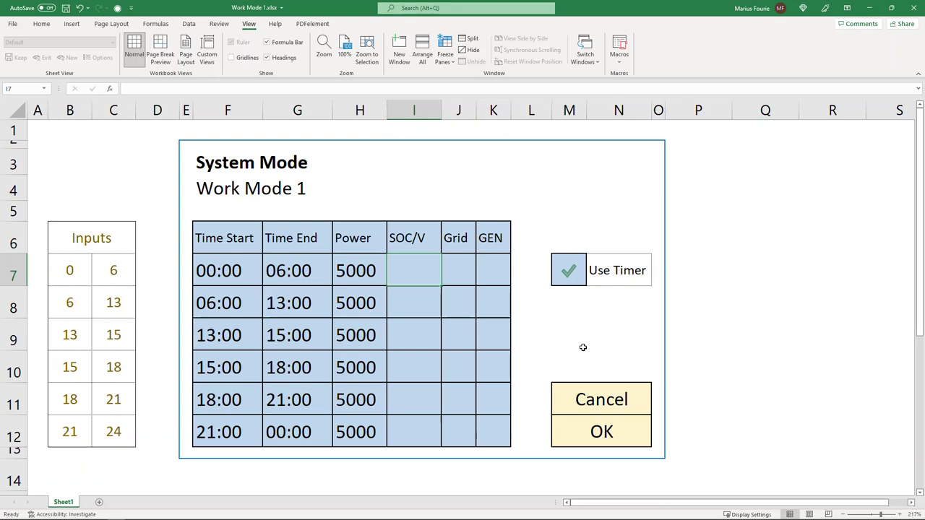
text(60%)
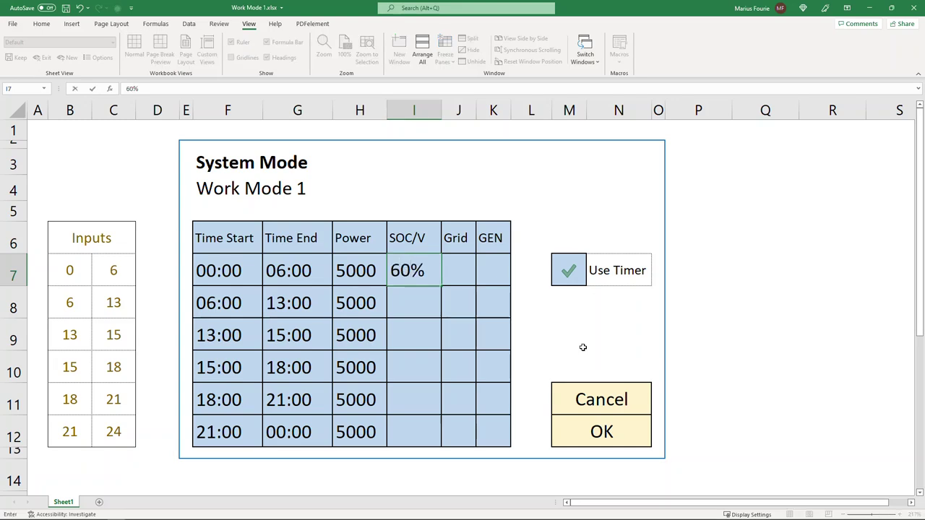
key(ctrl+Return)
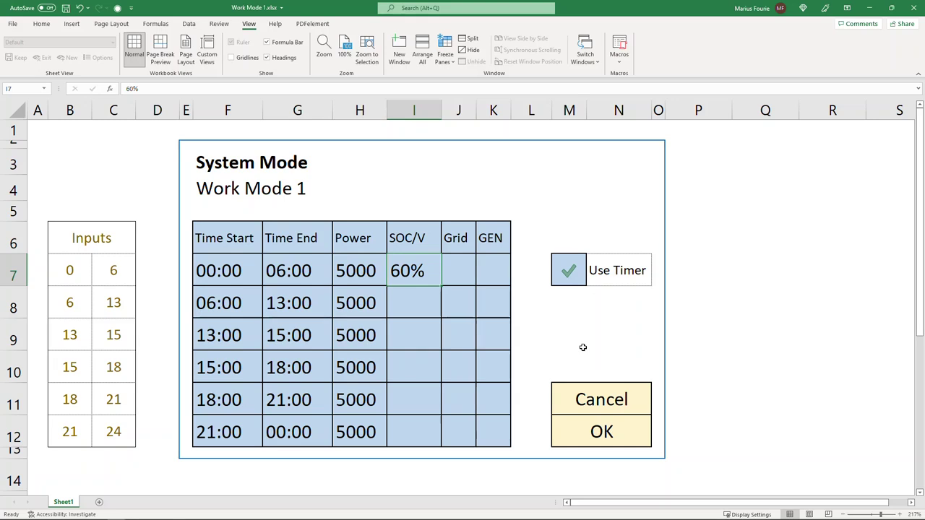
click(469, 272)
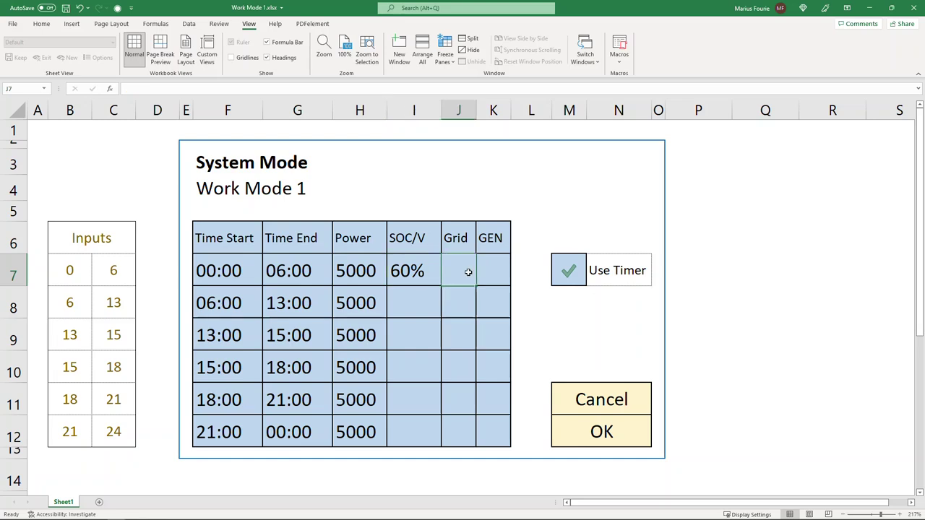
double_click(469, 272)
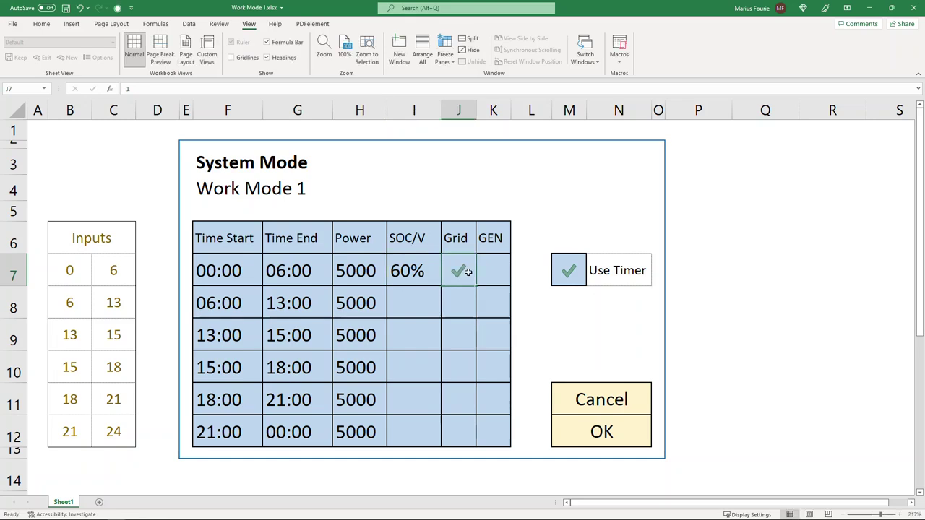
click(414, 272)
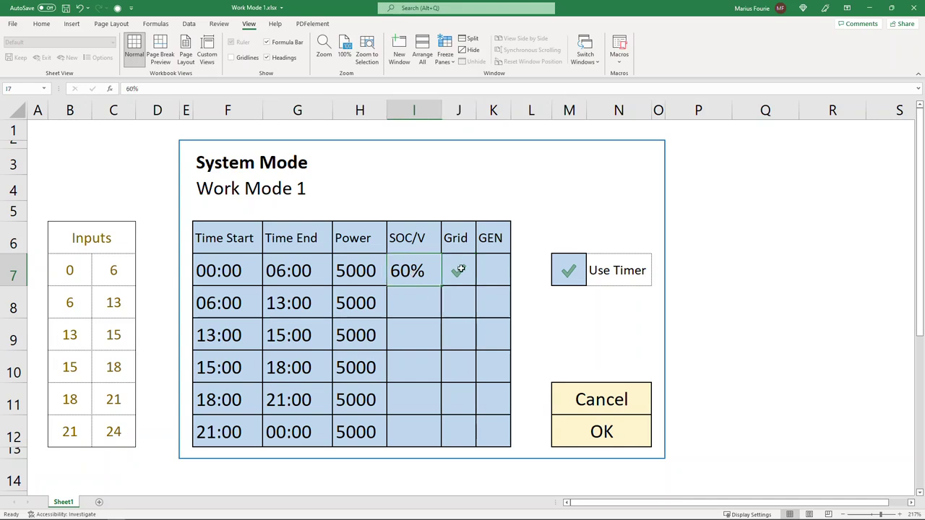
click(460, 269)
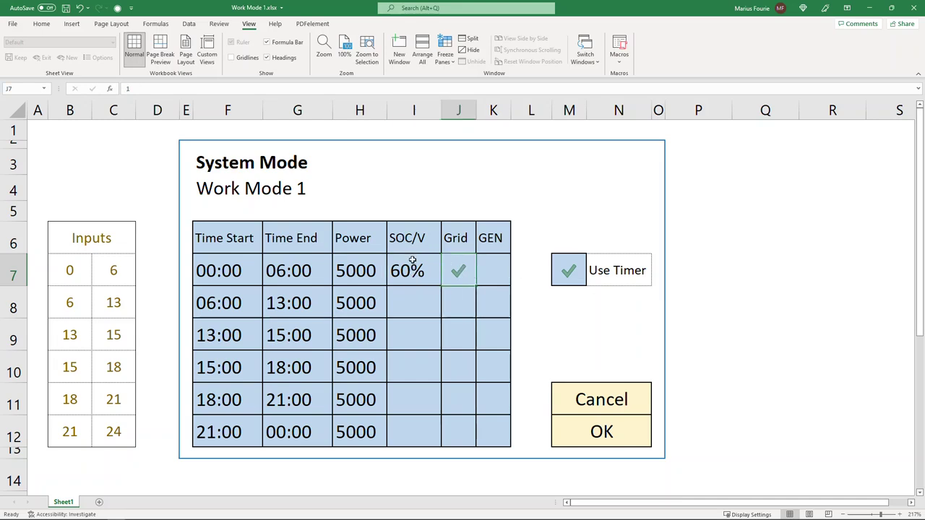
click(411, 273)
click(778, 273)
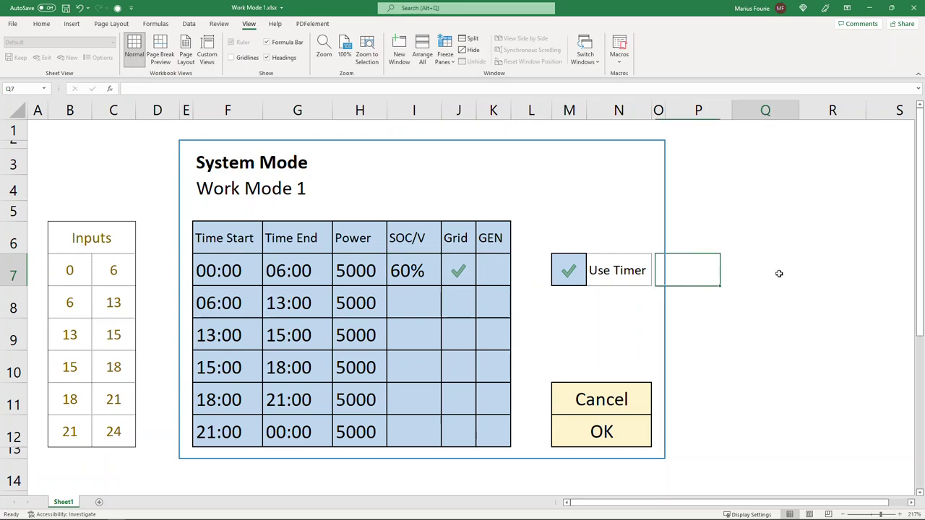
click(406, 274)
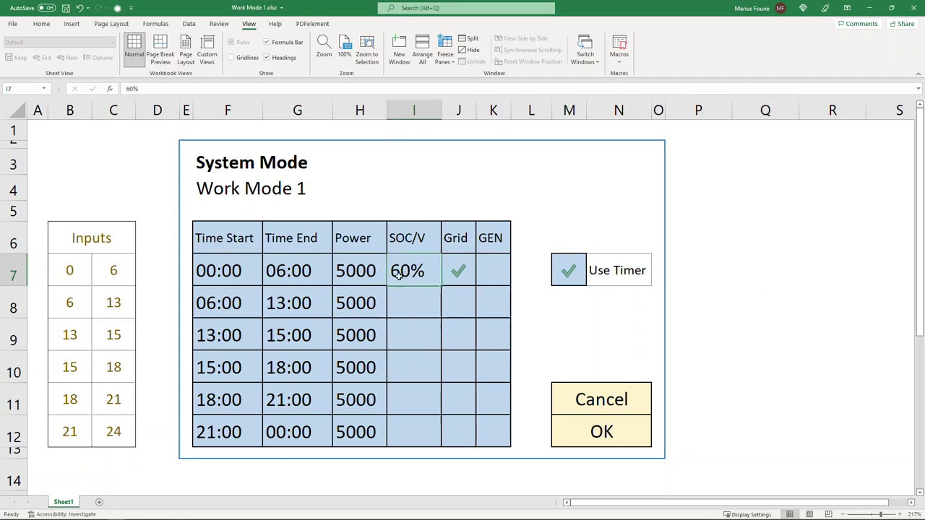
click(41, 132)
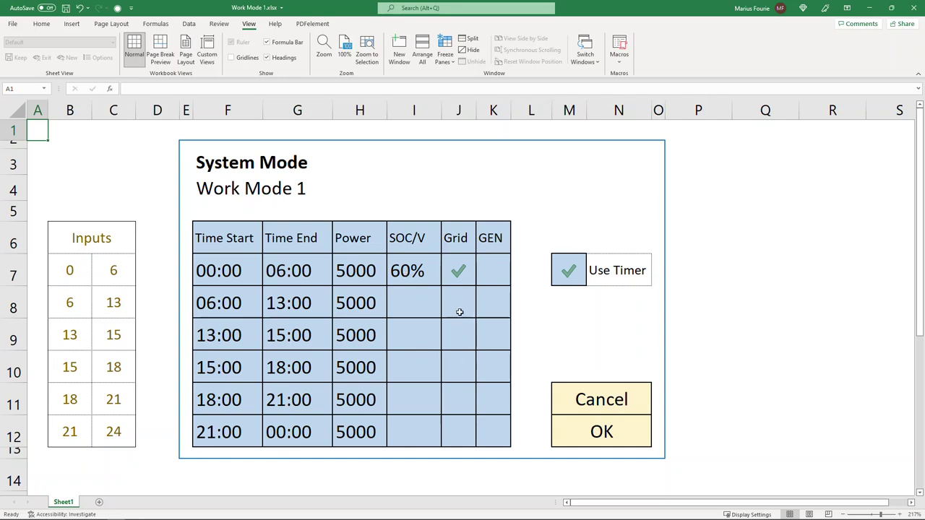
Copy the 60% SOC/V value down to the 06:00 to 13:00 slot and tick its Grid cell with 1.
click(411, 303)
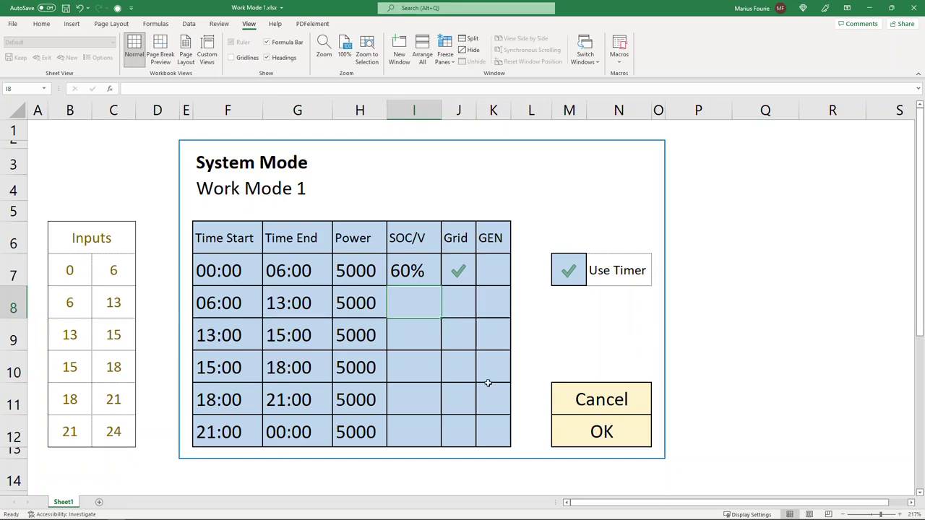
key(ctrl+d)
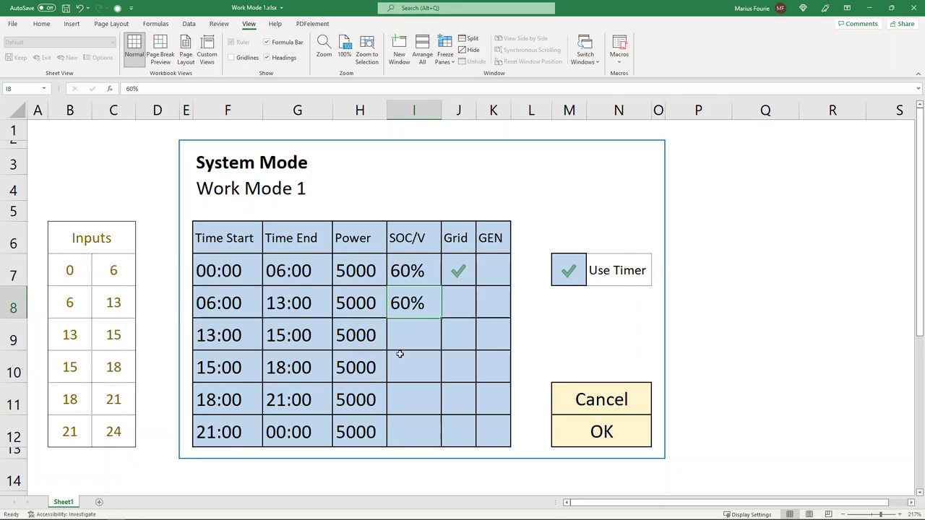
click(467, 310)
text(1)
key(ctrl+Return)
Set SOC/V to 100% for the 13:00 to 15:00 slot in I9.
key(Left)
key(Down)
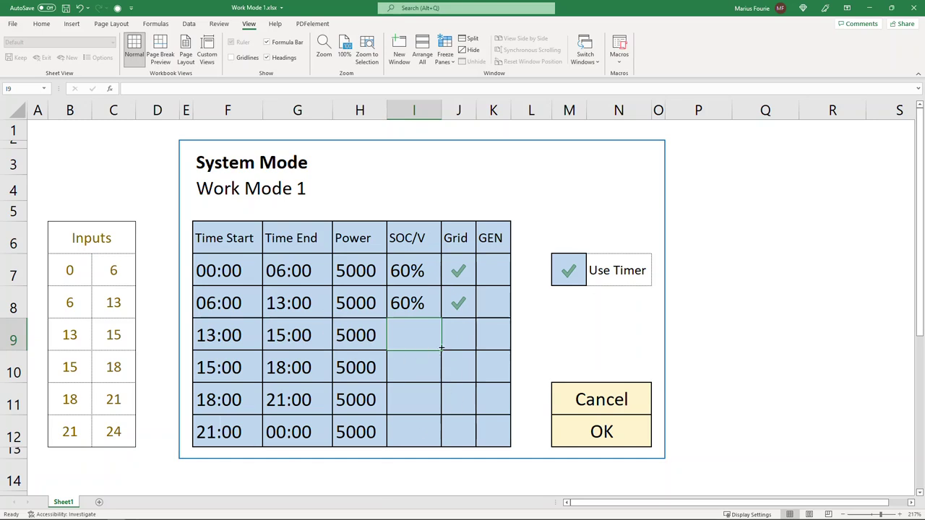
click(460, 335)
click(413, 336)
text(100)
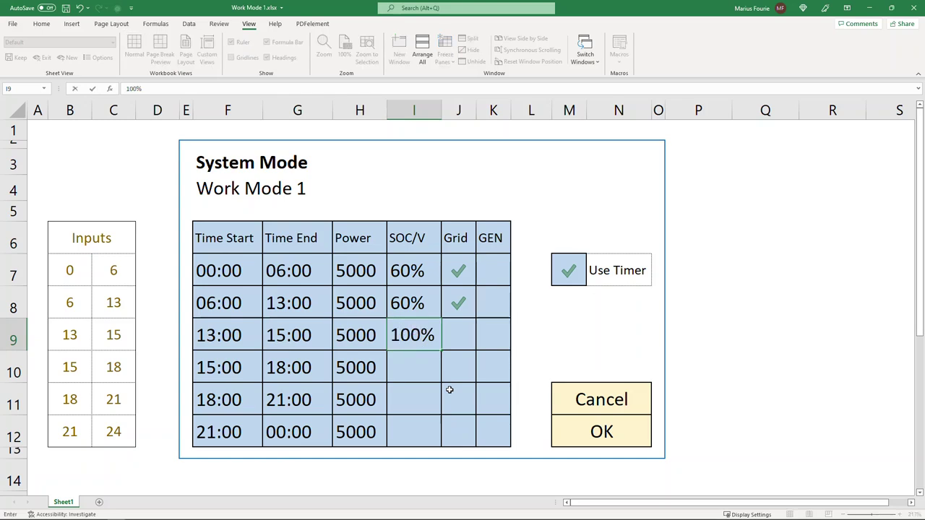
key(ctrl+Return)
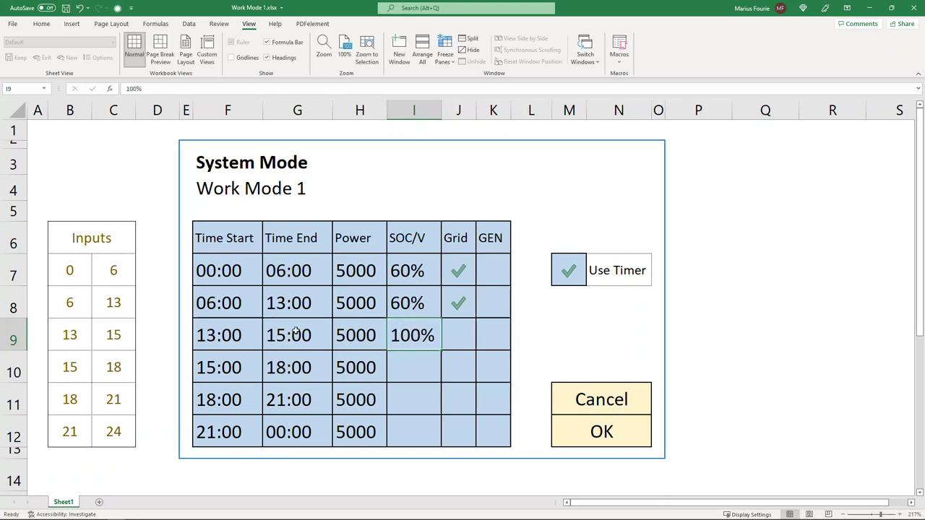
Tick the Grid cell for the 13:00 to 15:00 slot.
click(220, 334)
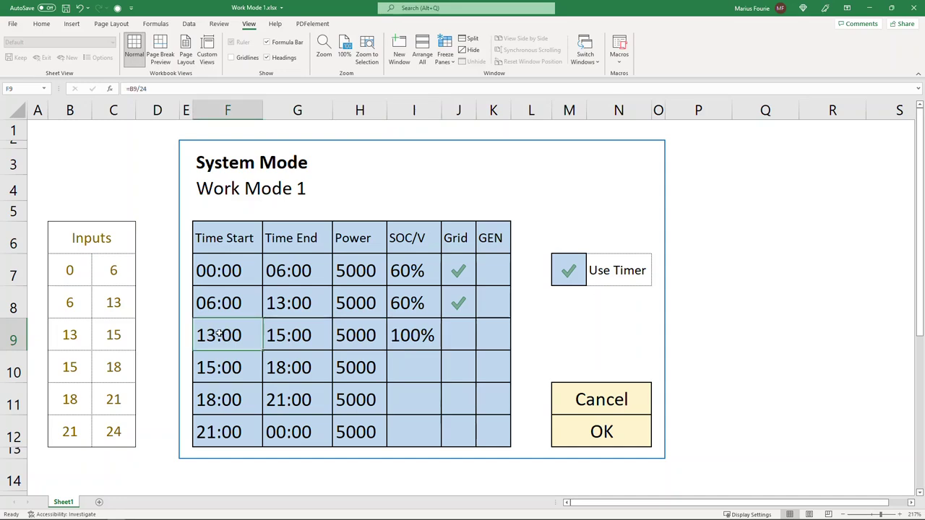
click(415, 337)
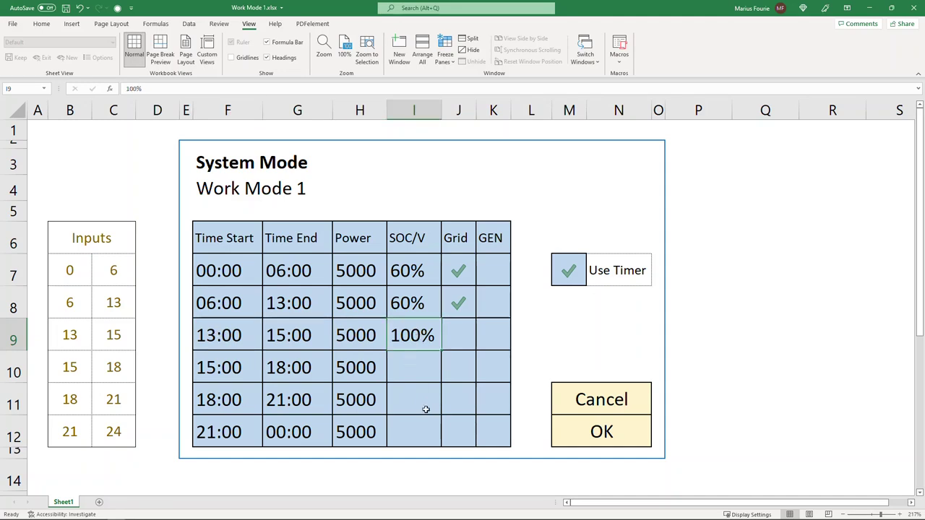
click(462, 338)
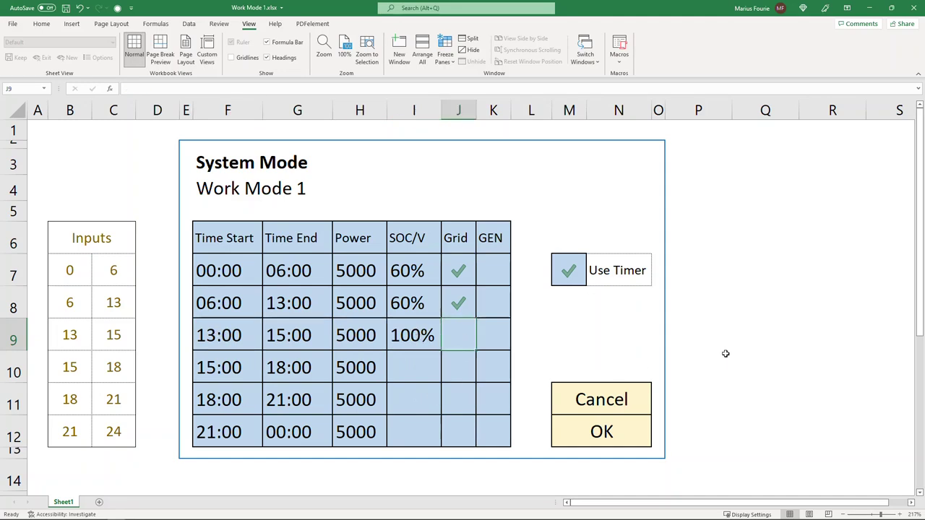
key(ctrl+Return)
Set SOC/V to 60% for the 15:00 to 18:00 slot and tick its Grid cell with 1.
click(411, 369)
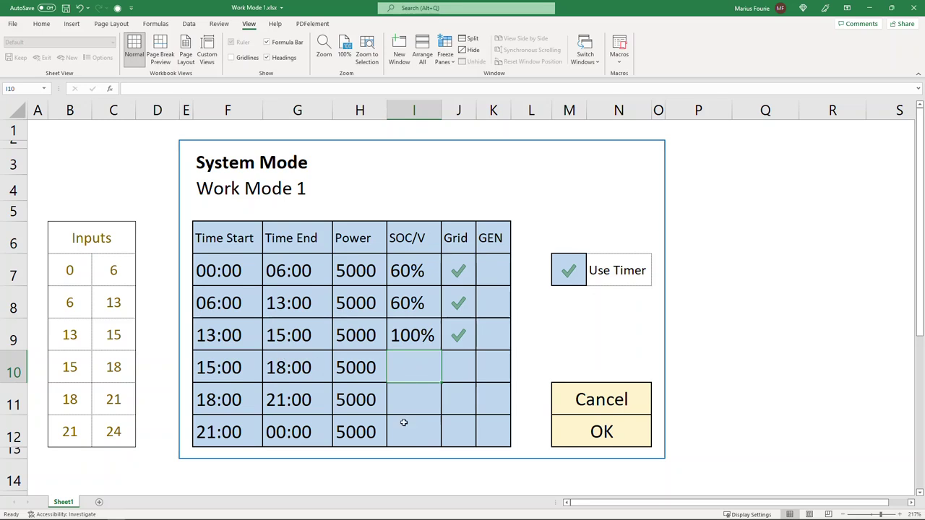
text(60)
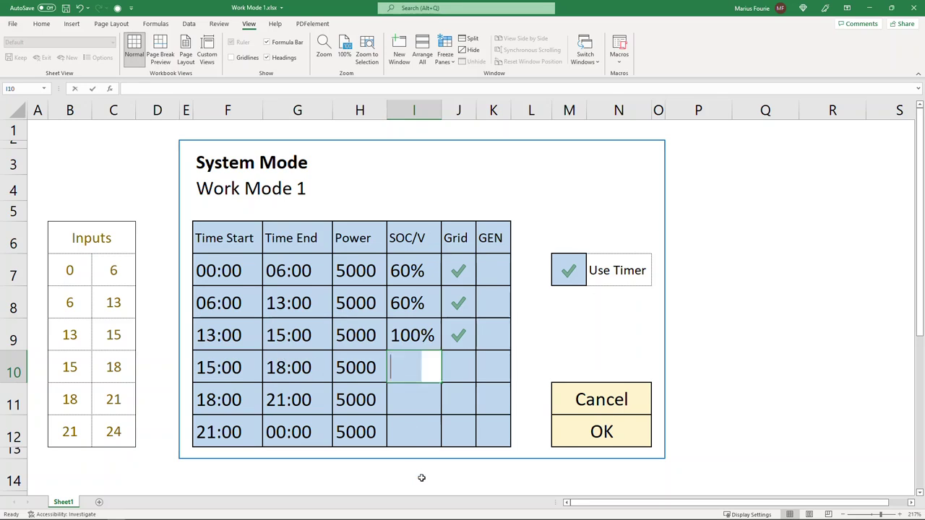
key(Tab)
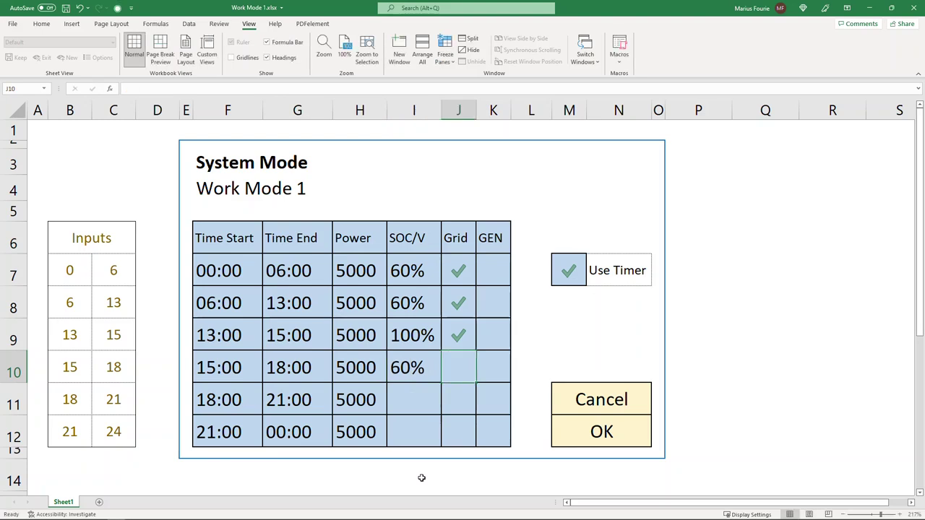
text(1)
key(Return)
Set SOC/V to 60% for the 18:00 to 21:00 slot and tick its Grid cell with 1.
key(Left)
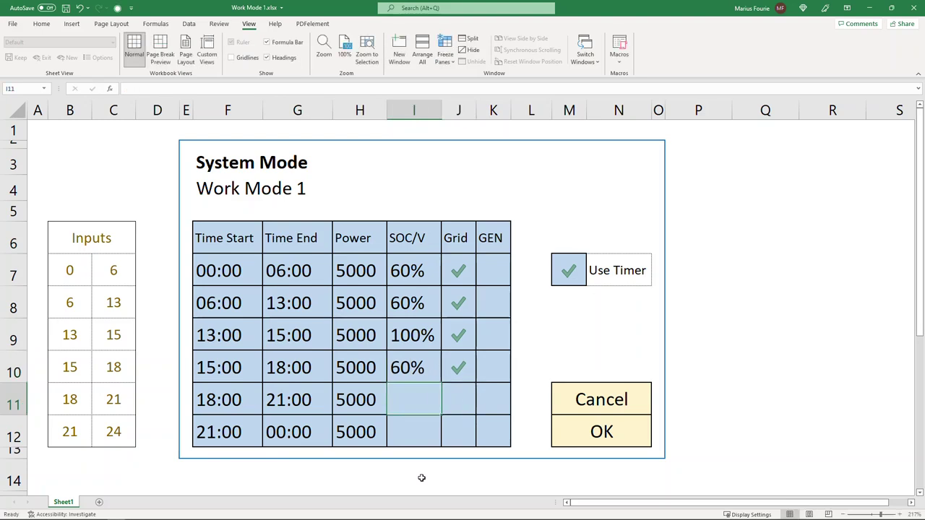
text(60)
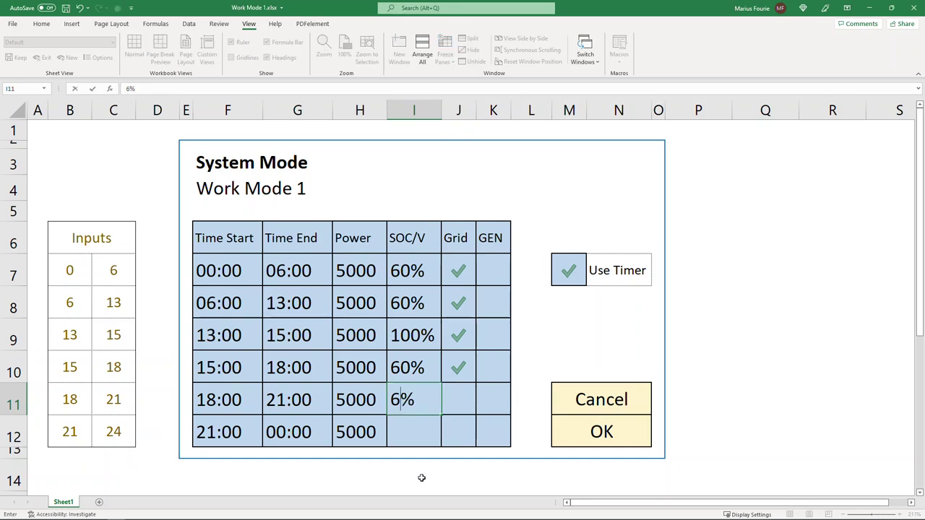
key(Tab)
text(1)
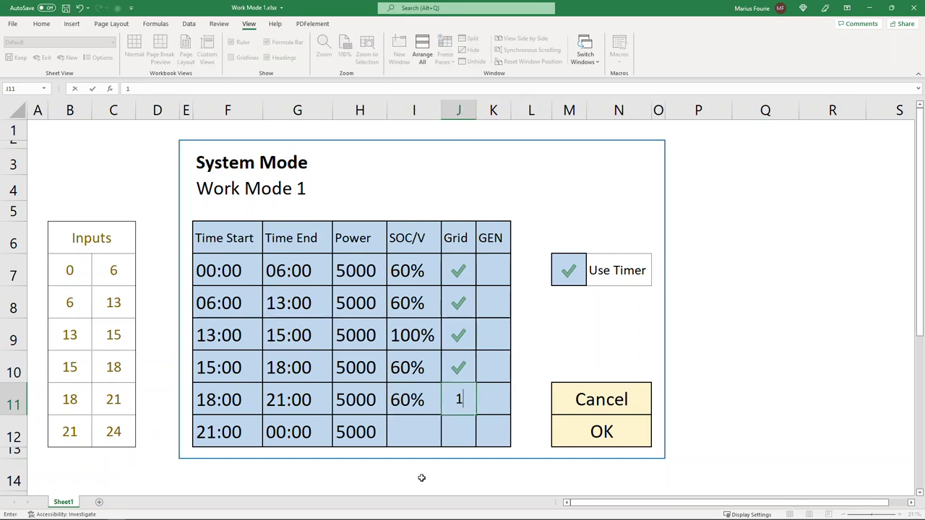
key(Return)
Set SOC/V to 60% for the 21:00 to 00:00 slot and tick its Grid cell with 1.
key(Left)
text(60)
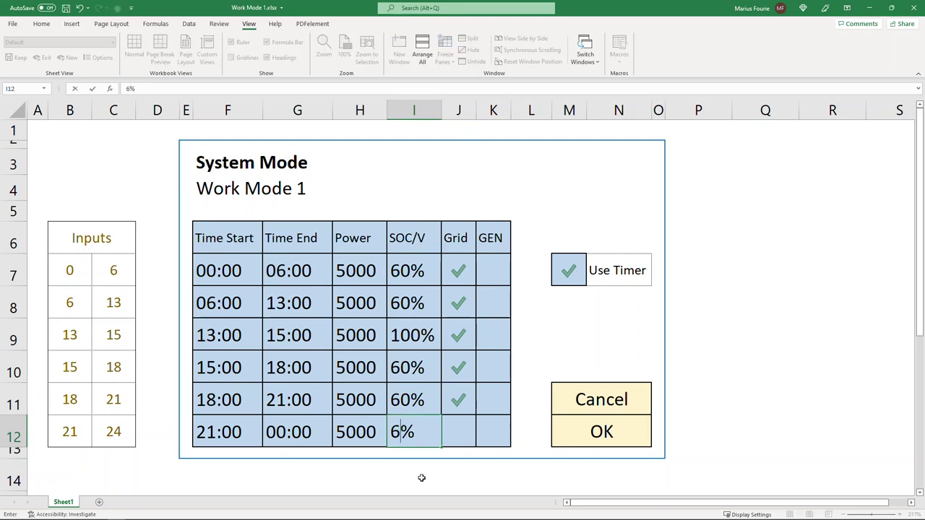
key(Tab)
text(1)
key(Tab)
Move the cell selection out of the timer table to cell A1.
key(Left)
key(Left)
key(Left)
key(Left)
key(Left)
key(Left)
key(Left)
key(Left)
key(Left)
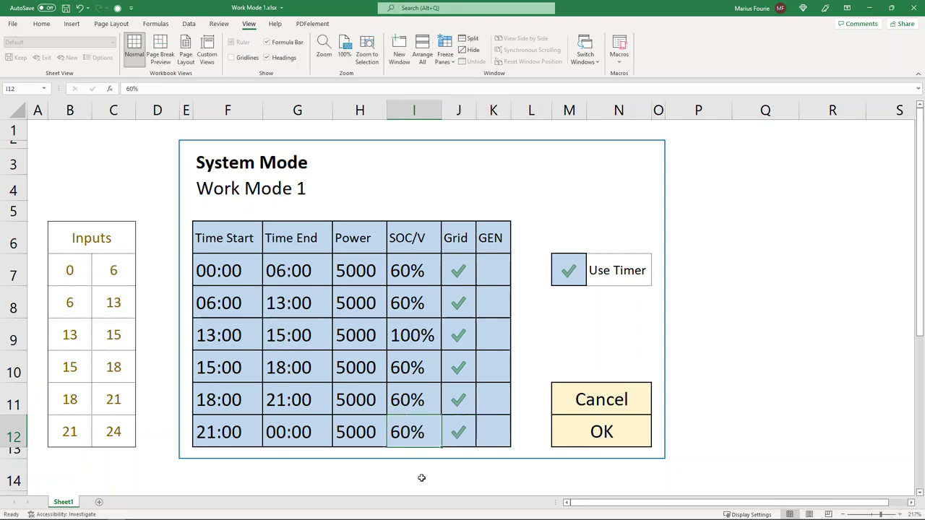
key(Left)
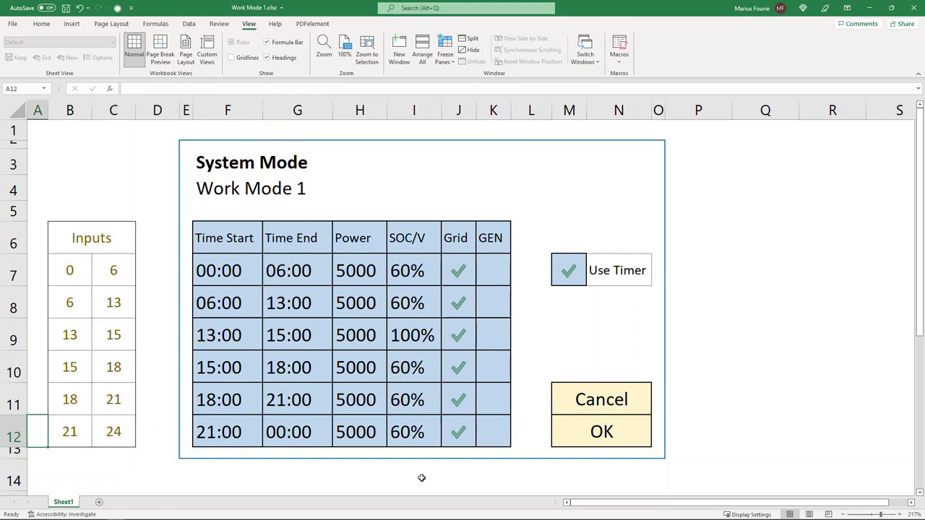
key(Up)
key(Up)
key(Up)
key(ctrl+Up)
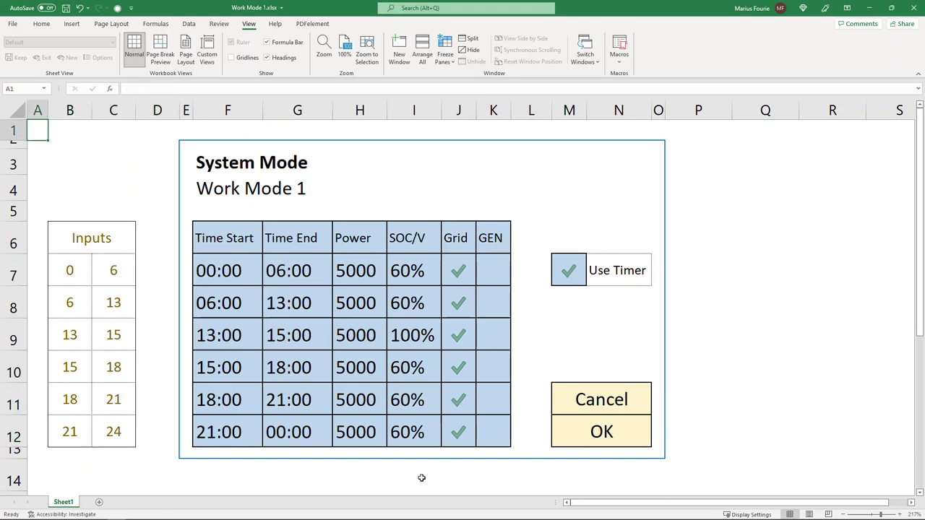